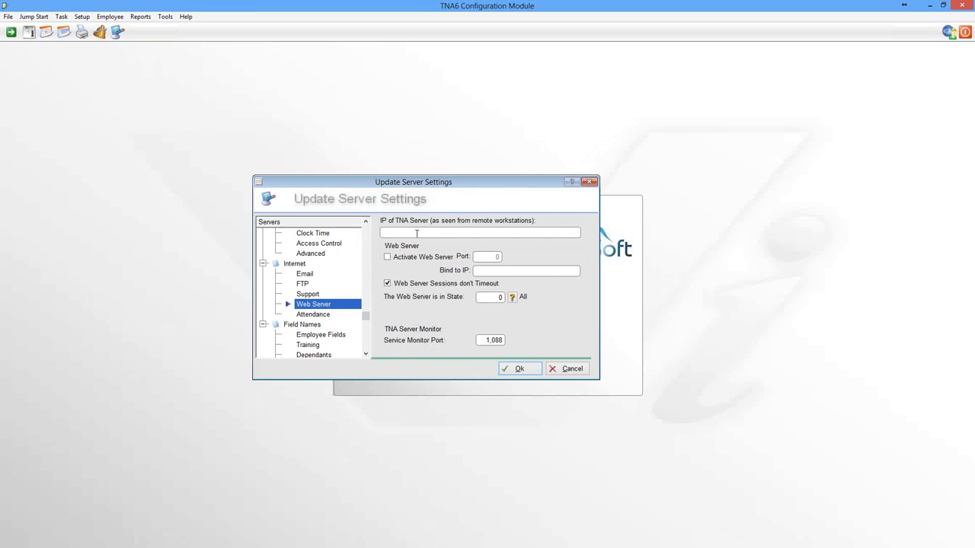
# Set the TNA server IP to 192.168.2.40, activate the web server on port 8080, and save the server settings.
pyautogui.write('19')
pyautogui.write('2')
pyautogui.write('.168.2')
pyautogui.write('.42')
pyautogui.click(386, 257)
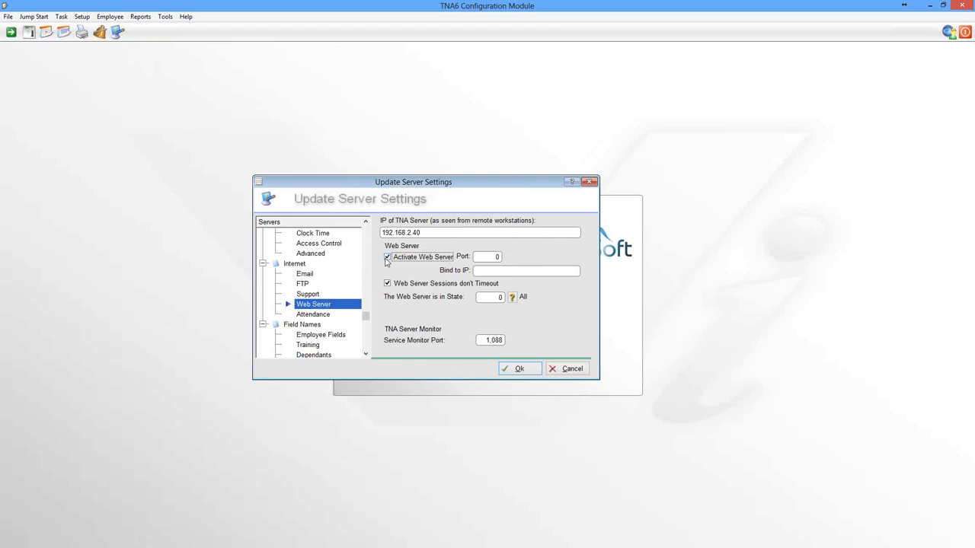
pyautogui.doubleClick(491, 256)
pyautogui.write('8080')
pyautogui.click(520, 369)
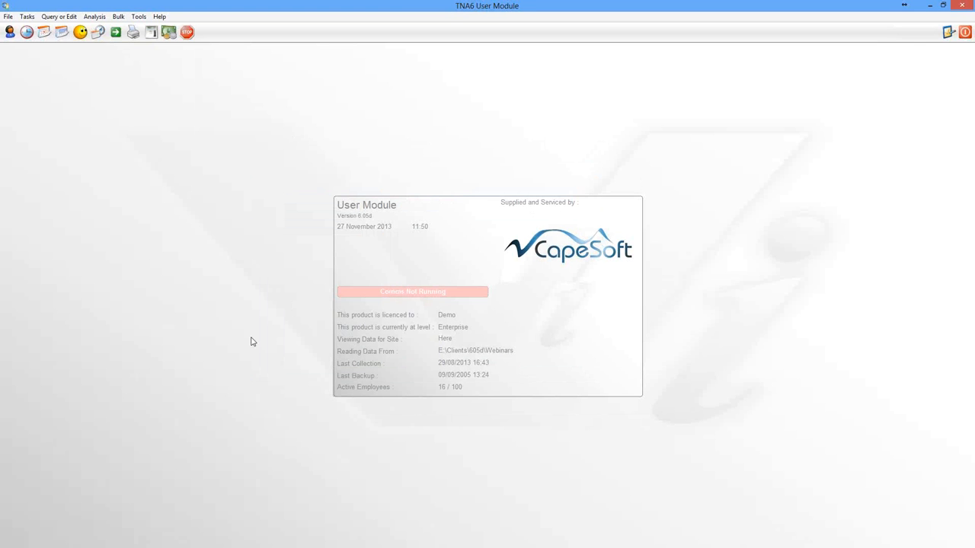
# Open the first listed employee's record for changes, review the web login details, and bring up the hierarchy settings.
pyautogui.click(7, 36)
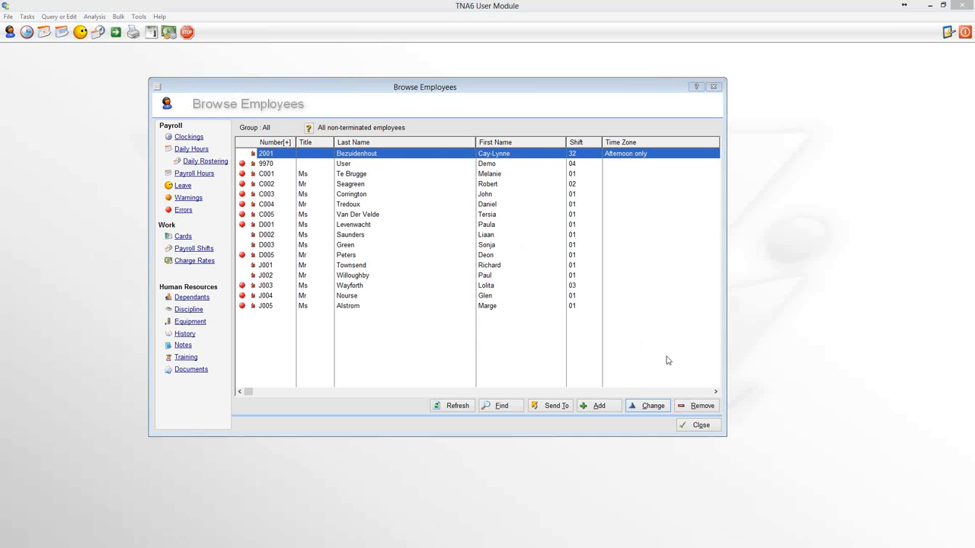
pyautogui.click(659, 409)
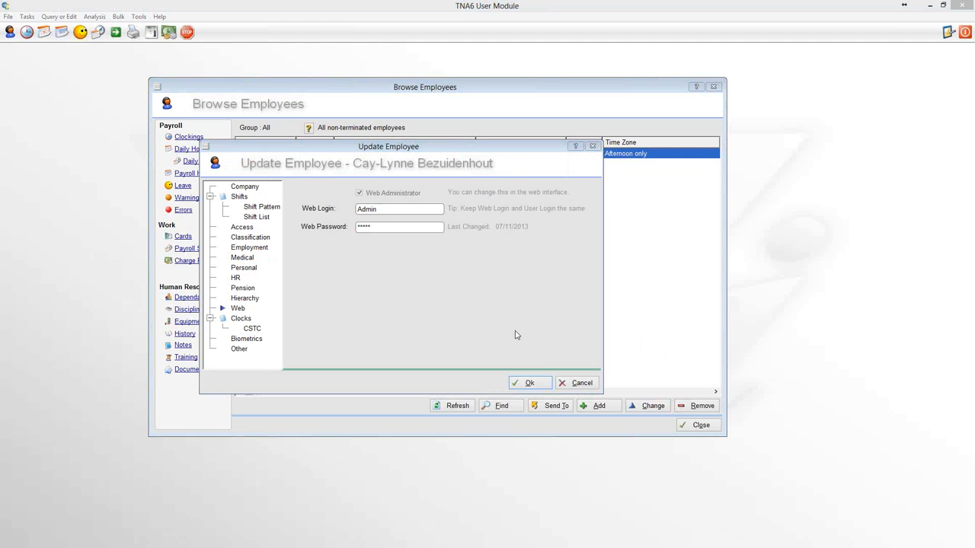
pyautogui.click(238, 309)
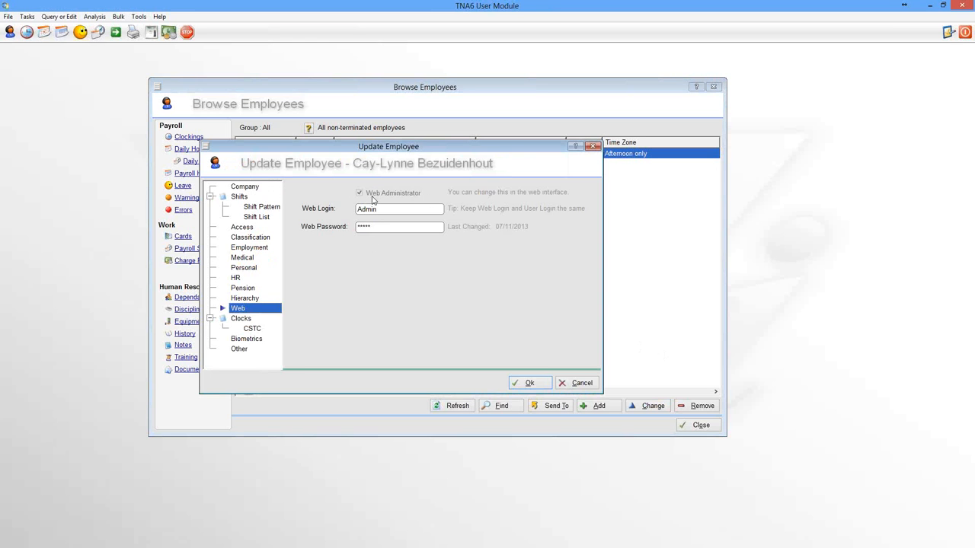
pyautogui.moveTo(394, 208); pyautogui.dragTo(323, 230)
pyautogui.click(240, 299)
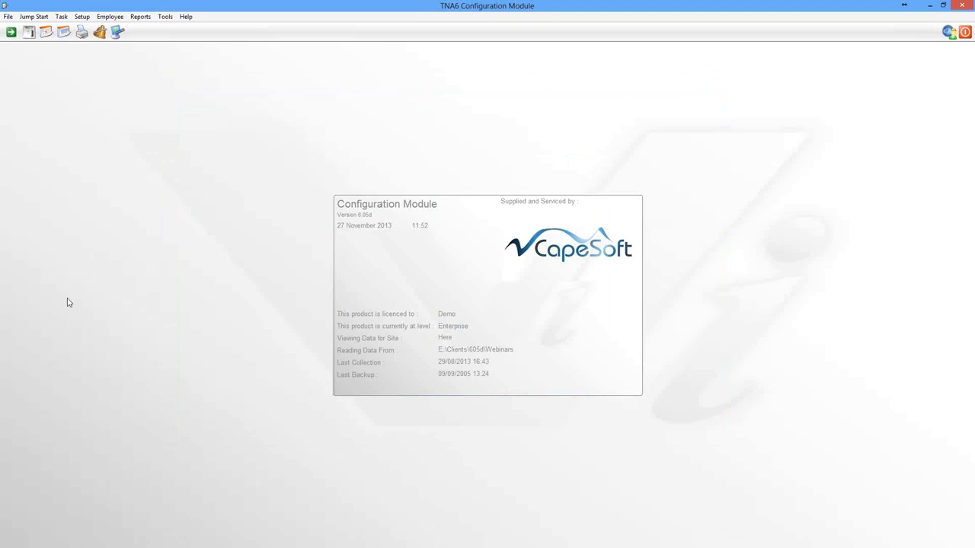
# In the Configuration Module's feature settings, make sure the web option Use Hierarchy System is enabled.
pyautogui.click(100, 32)
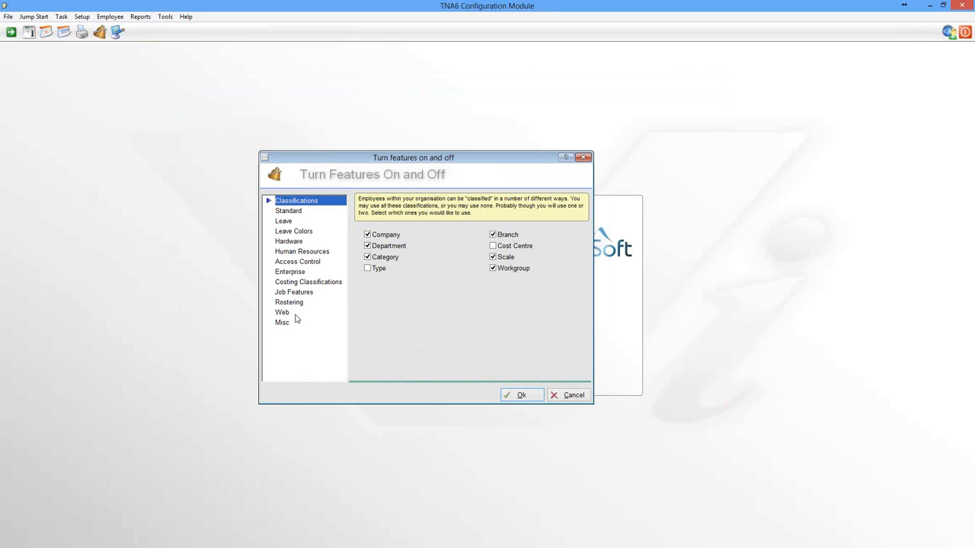
pyautogui.click(286, 314)
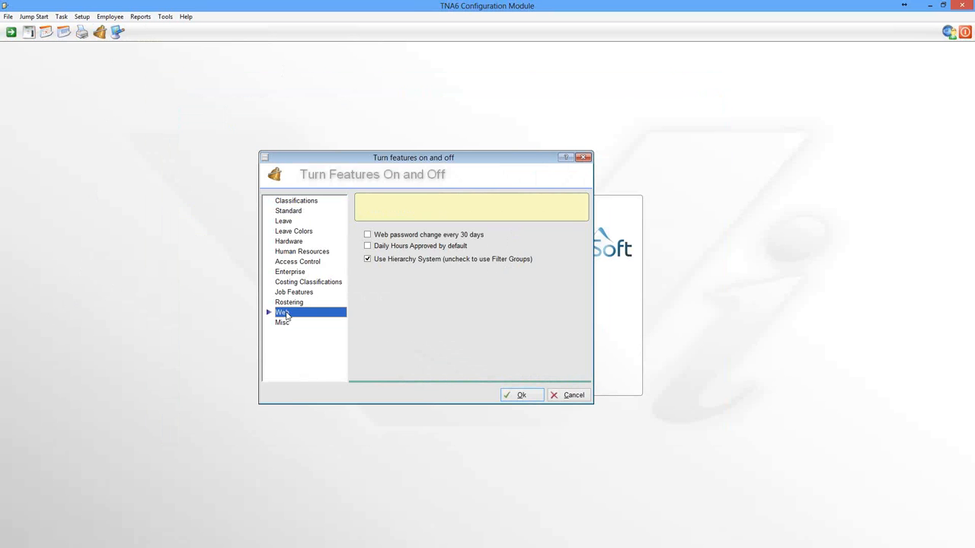
pyautogui.click(367, 259)
pyautogui.click(367, 259)
# Toggle Leave Emails on and back off among the leave features, and save the feature settings.
pyautogui.click(283, 221)
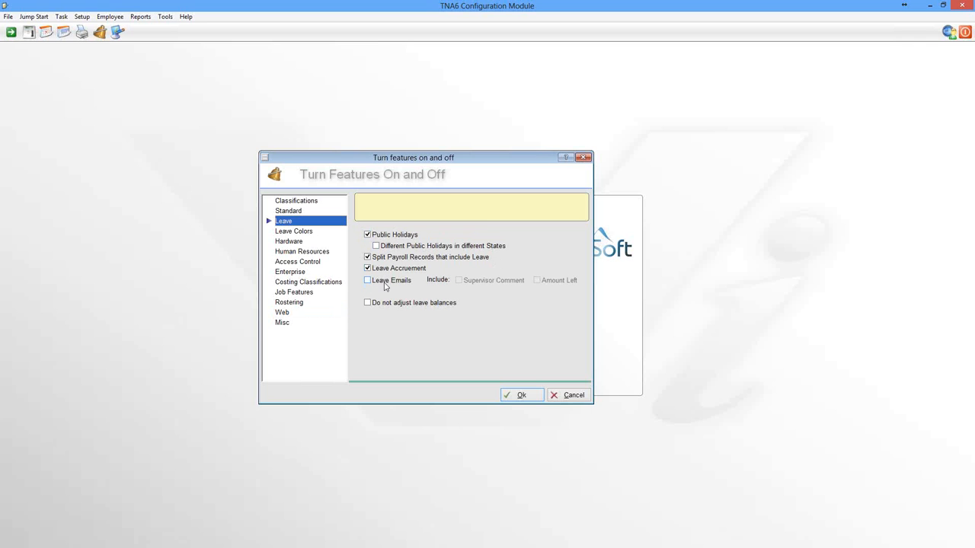
pyautogui.click(367, 282)
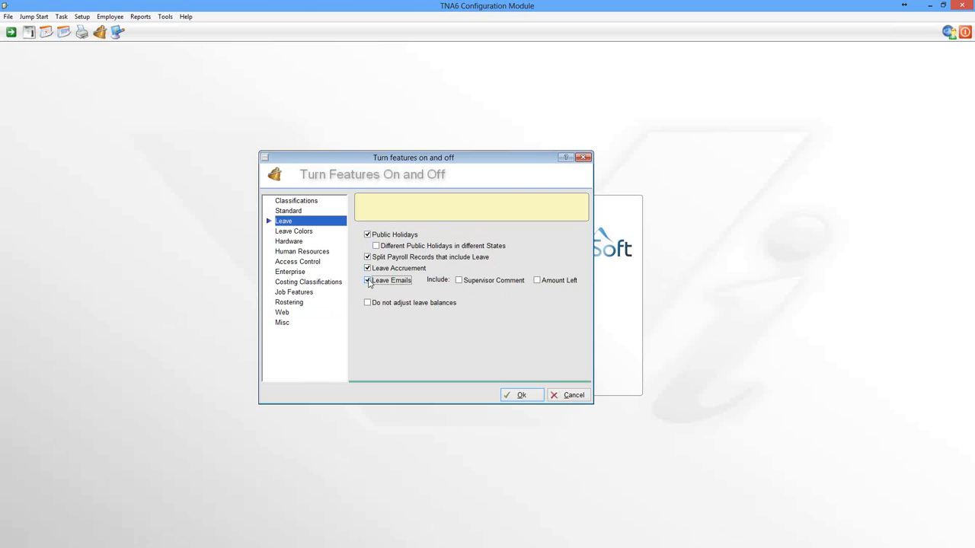
pyautogui.click(369, 281)
pyautogui.click(283, 313)
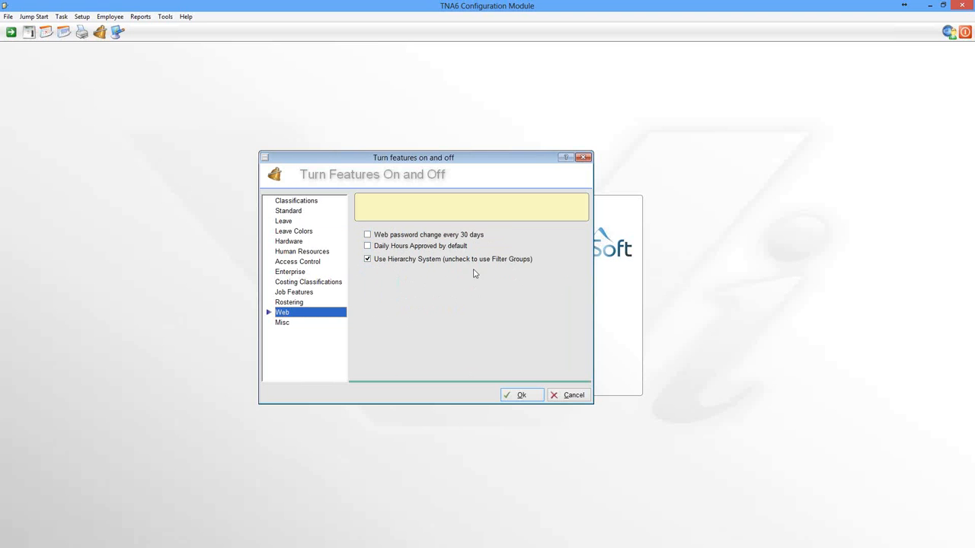
pyautogui.click(521, 395)
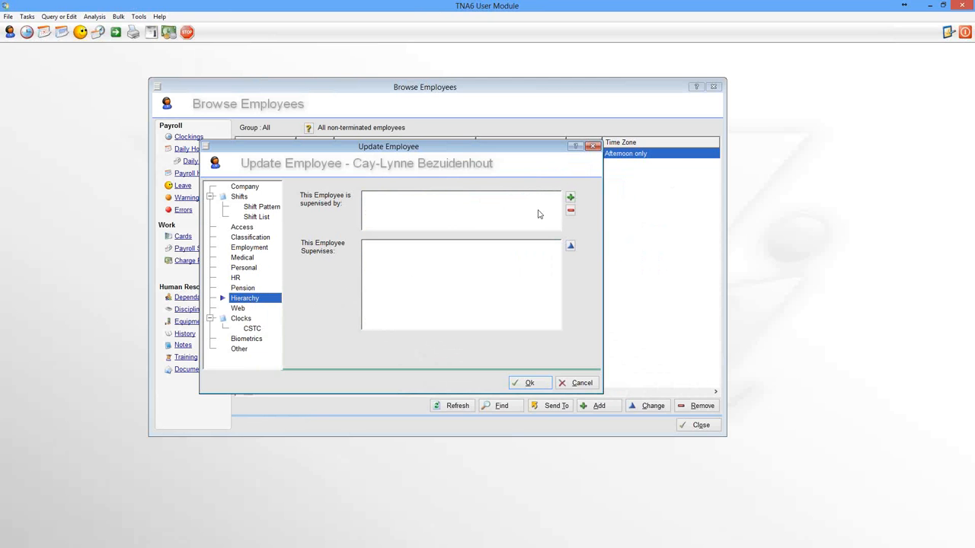
# Back in the User Module, add the third employee in the selection list as this employee's supervisor.
pyautogui.click(571, 198)
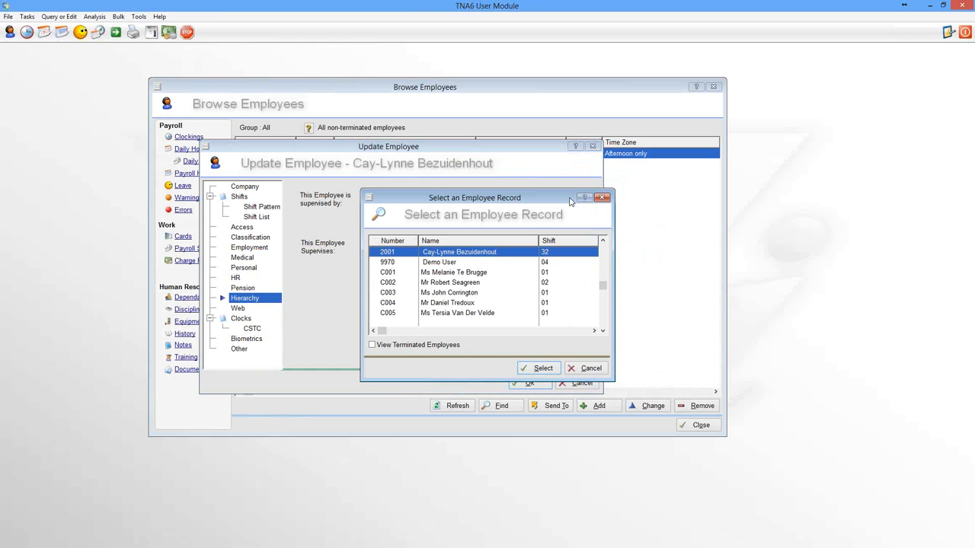
pyautogui.click(450, 276)
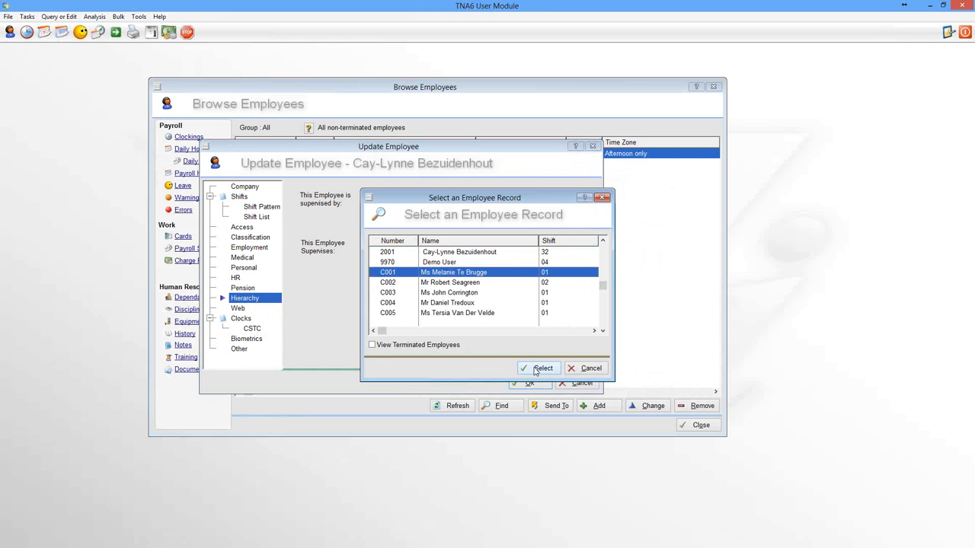
pyautogui.click(536, 368)
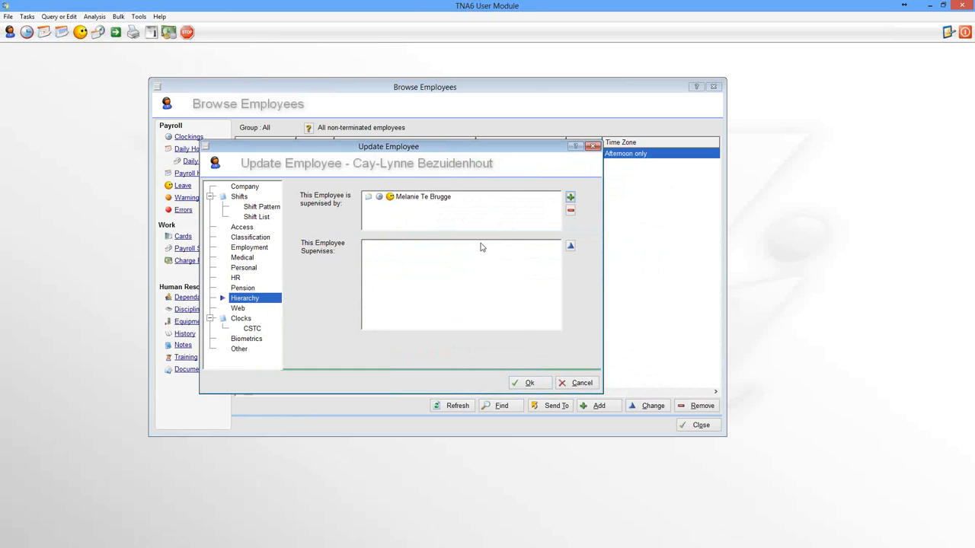
# Assign all available employees to this employee's supervision, trying the removal of three before reselecting everyone, and save the employee record.
pyautogui.click(571, 248)
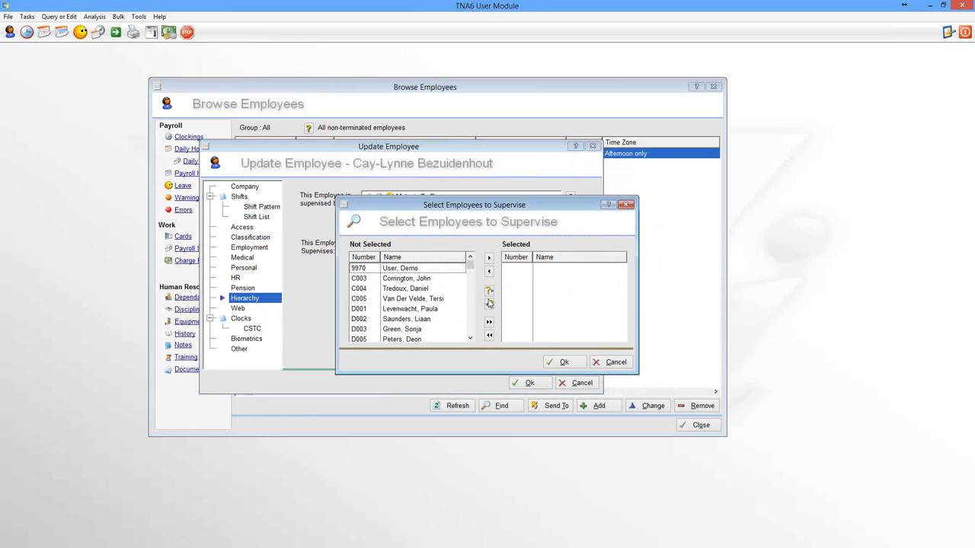
pyautogui.click(490, 322)
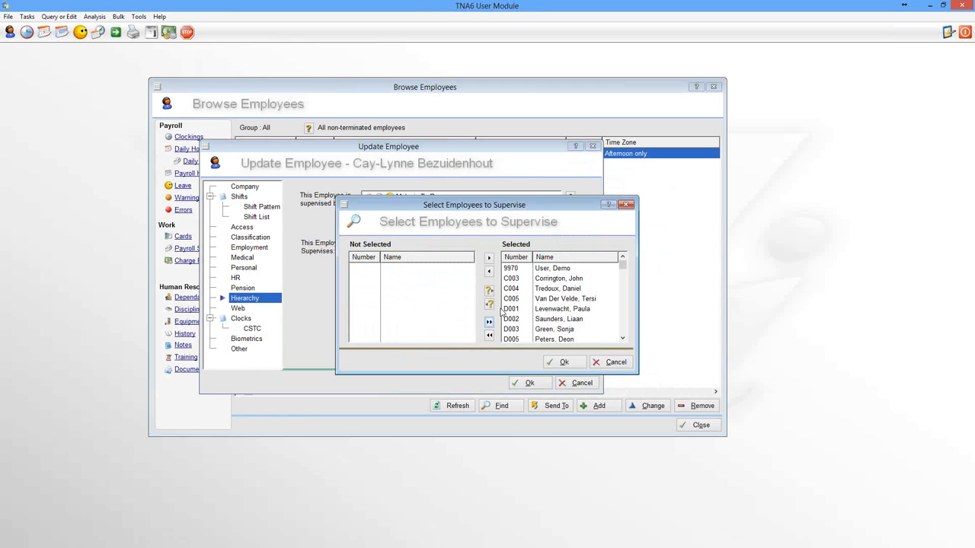
pyautogui.click(545, 278)
pyautogui.keyDown('ctrl'); pyautogui.click(545, 299); pyautogui.keyUp('ctrl')
pyautogui.keyDown('ctrl'); pyautogui.click(545, 319); pyautogui.keyUp('ctrl')
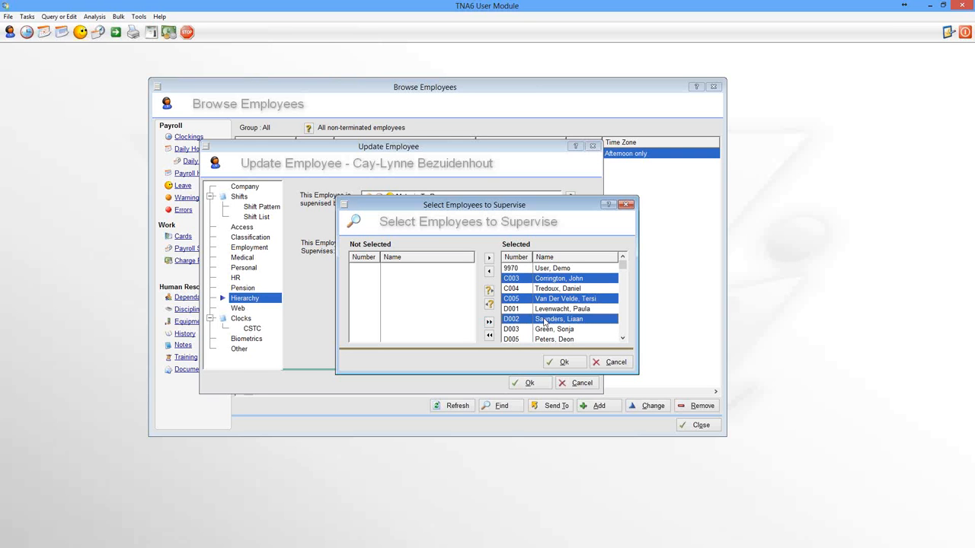
pyautogui.click(489, 271)
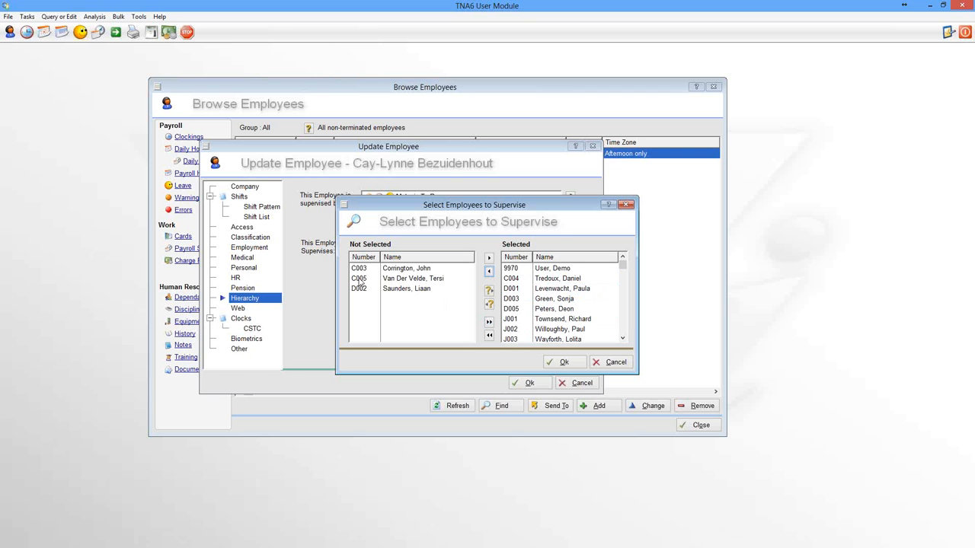
pyautogui.click(489, 322)
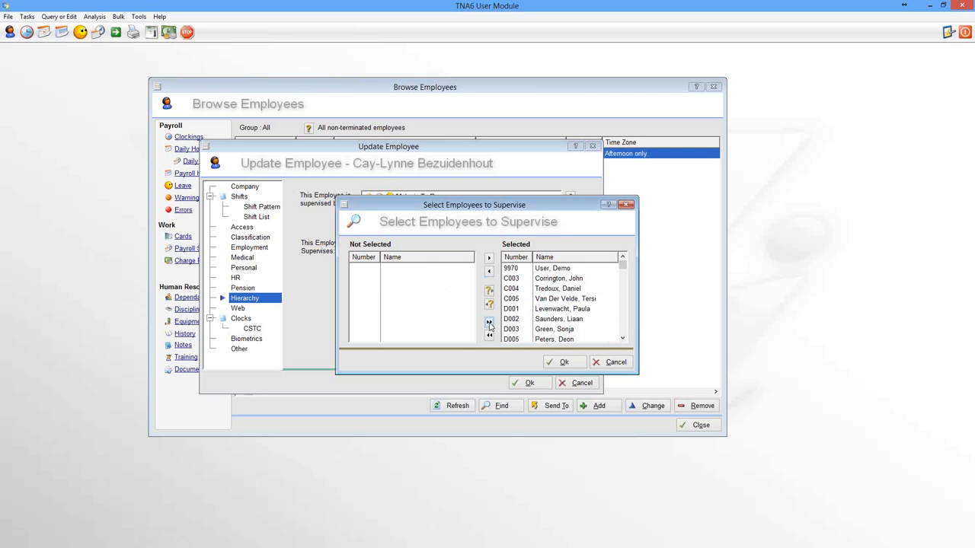
pyautogui.click(570, 363)
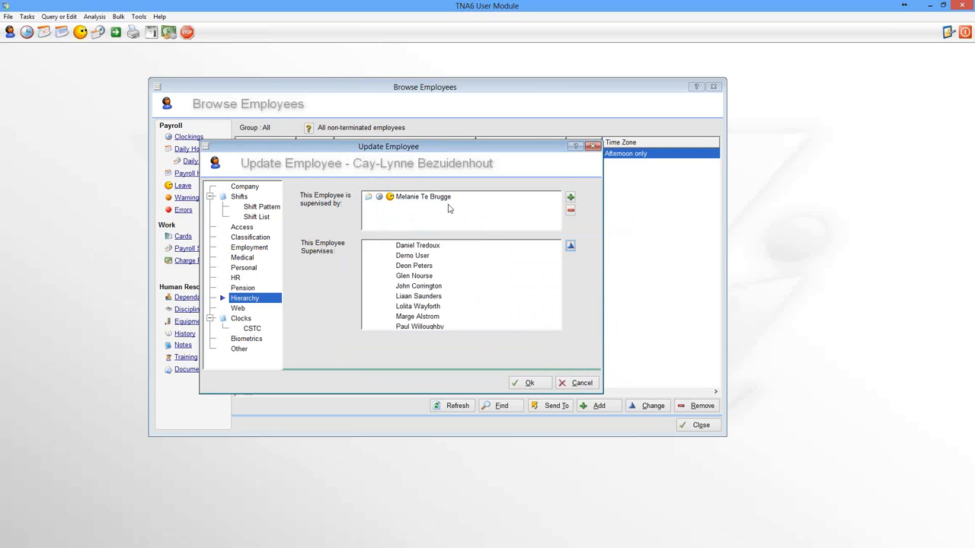
pyautogui.click(239, 309)
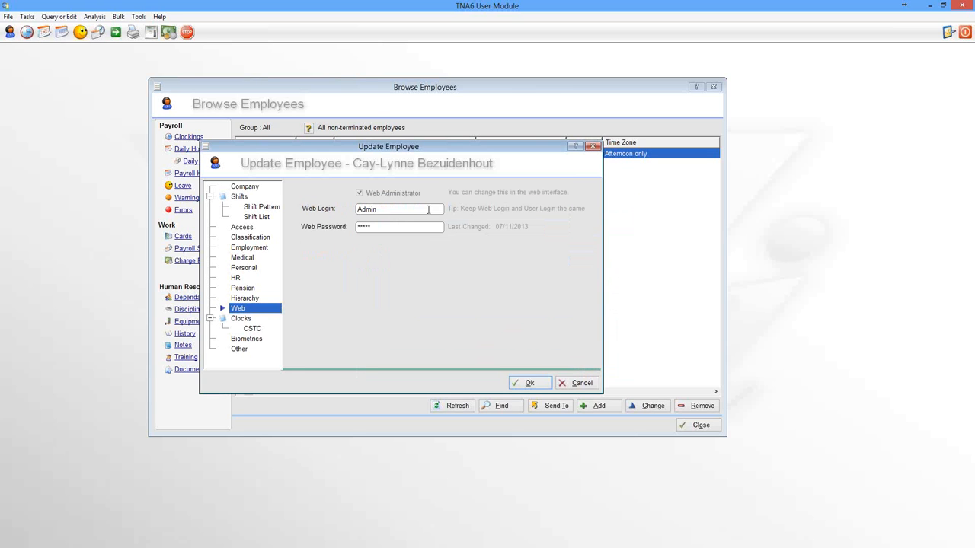
pyautogui.click(529, 384)
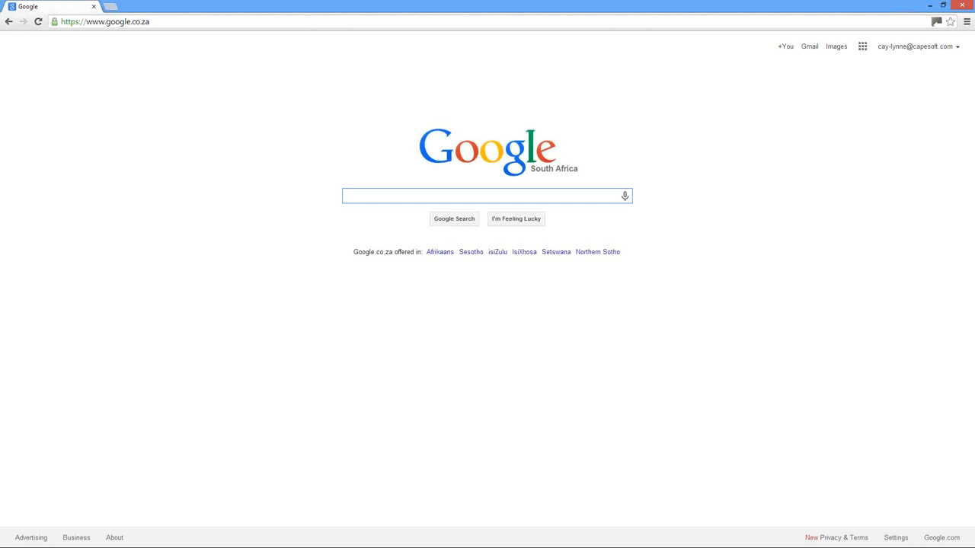
# Switch to the web browser and open the TNA web login page at 192.168.2.40:8080.
pyautogui.click(162, 22)
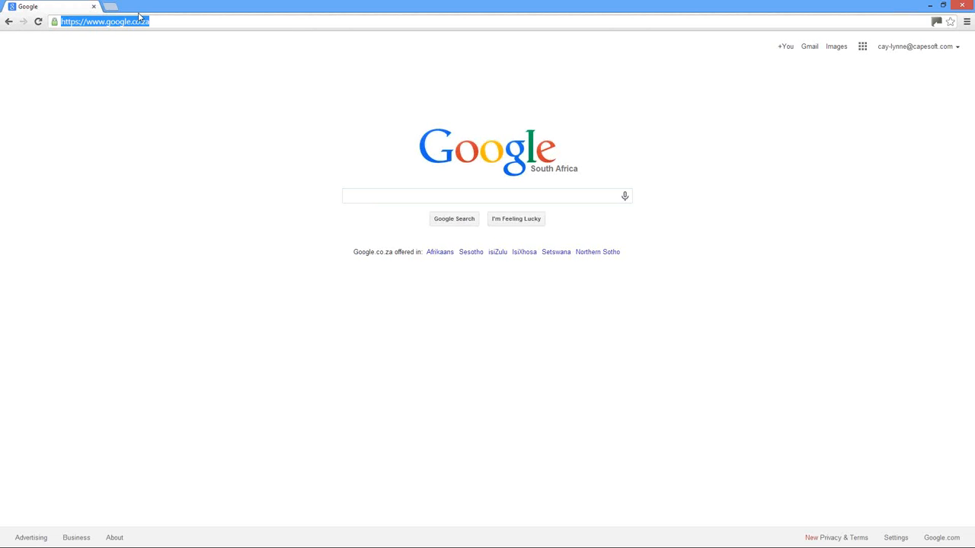
pyautogui.write('192.168.2.40:8080')
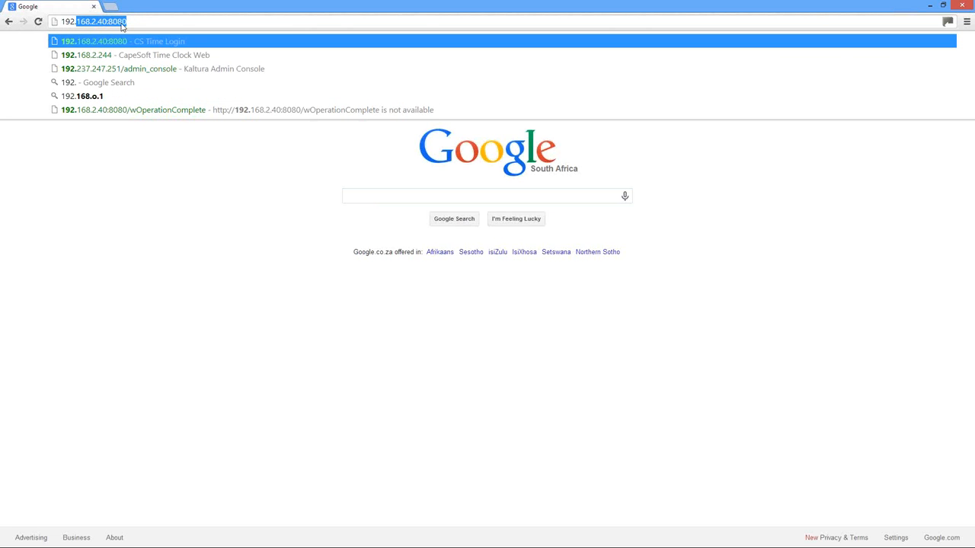
pyautogui.click(116, 44)
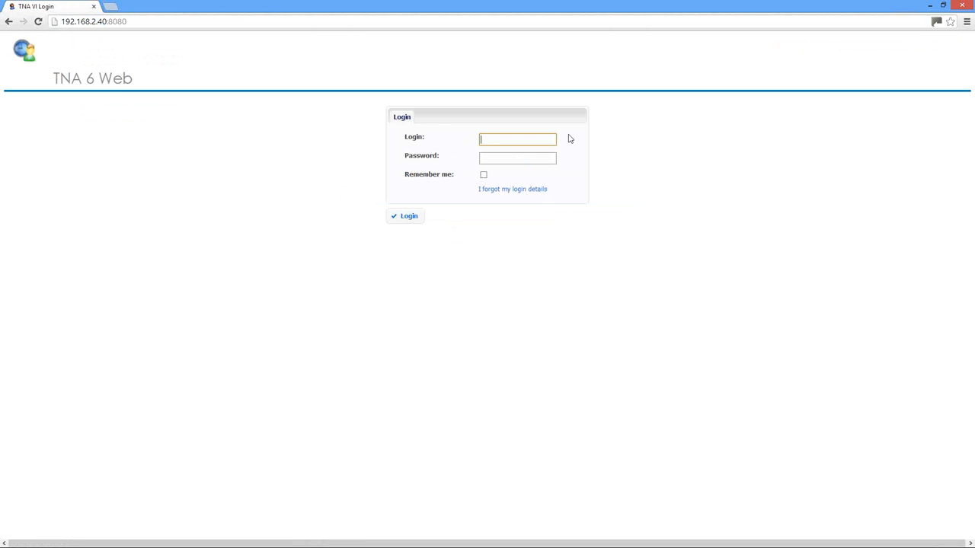
# Log in to TNA 6 Web with the login Admin and the account password.
pyautogui.click(501, 141)
pyautogui.write('Admi')
pyautogui.press('Tab')
pyautogui.press('BackSpace')
pyautogui.press('BackSpace')
pyautogui.press('BackSpace')
pyautogui.press('BackSpace')
pyautogui.click(415, 219)
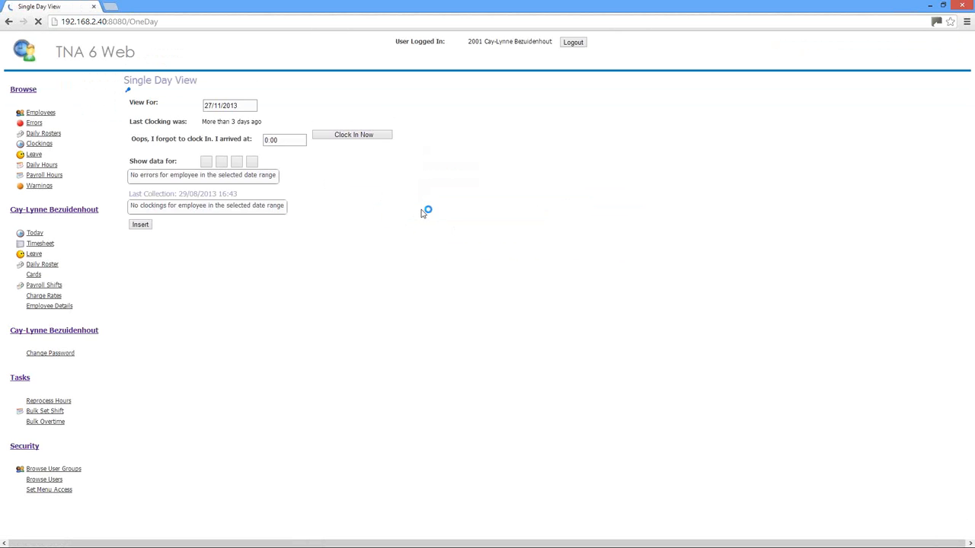
# Look through the employee and clocking lists, opening a blank clocking entry form and cancelling it.
pyautogui.click(47, 108)
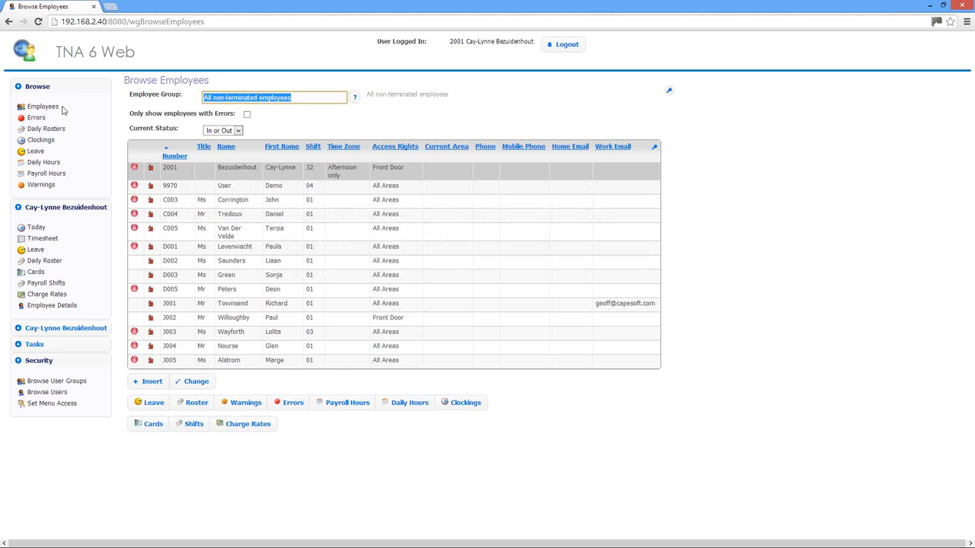
pyautogui.click(32, 142)
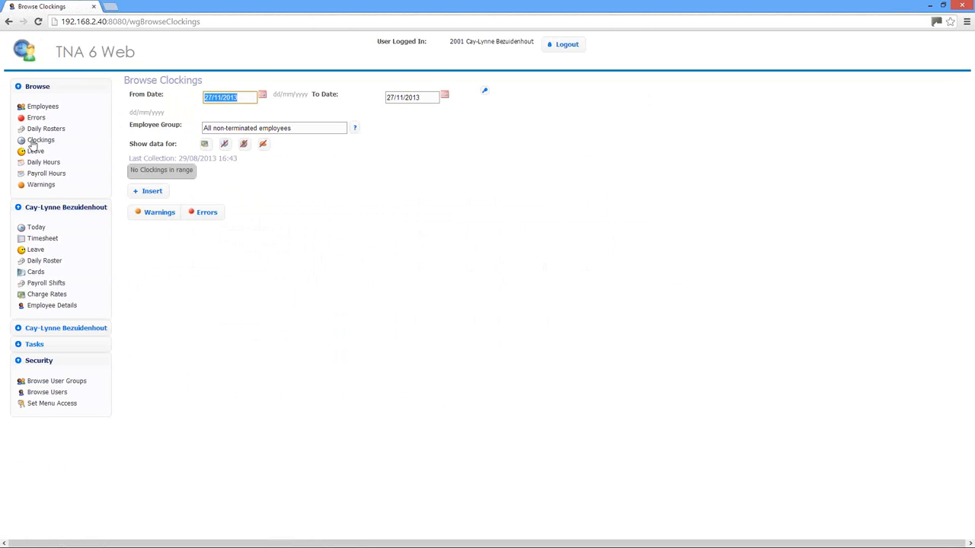
pyautogui.click(147, 194)
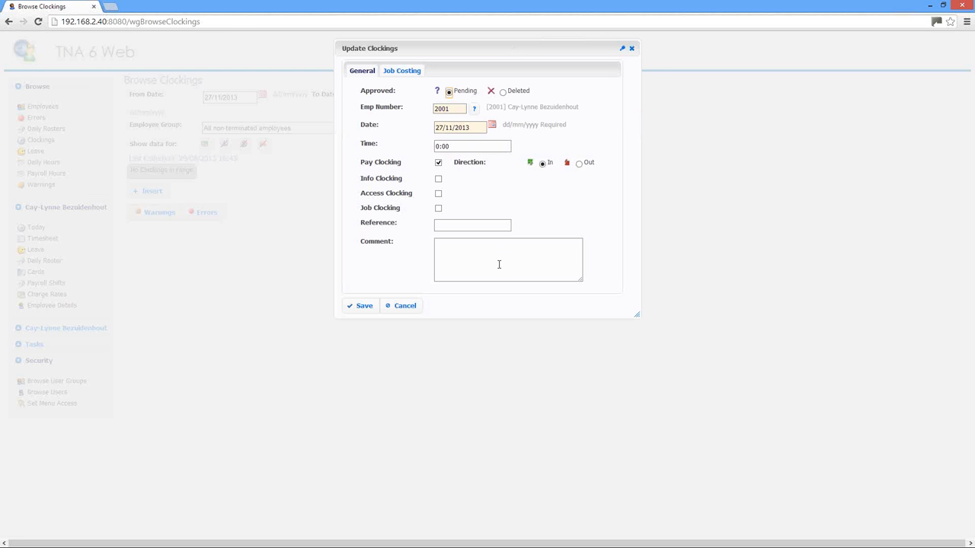
pyautogui.click(405, 306)
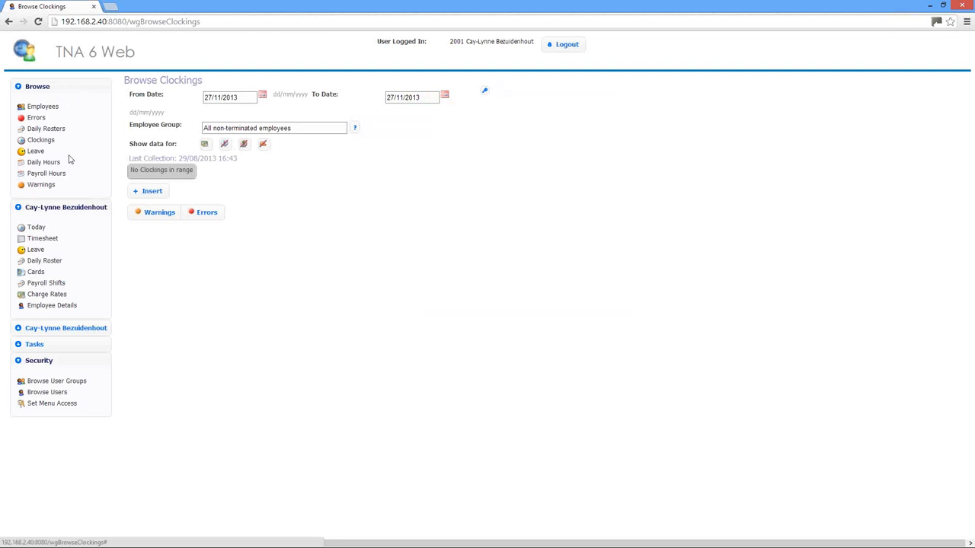
# Select the sixth employee in the employee list, and expand the logged-in user's options and the Tasks options.
pyautogui.click(37, 105)
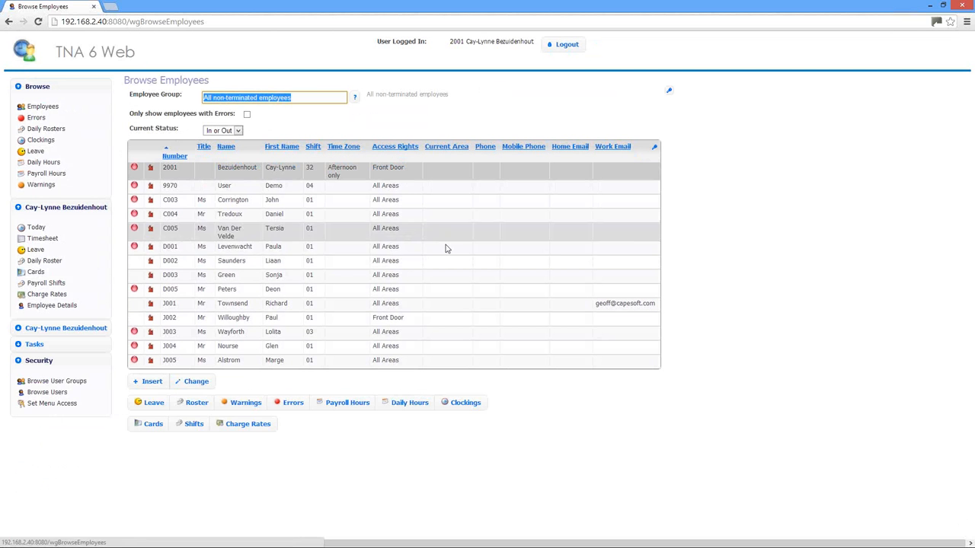
pyautogui.click(287, 250)
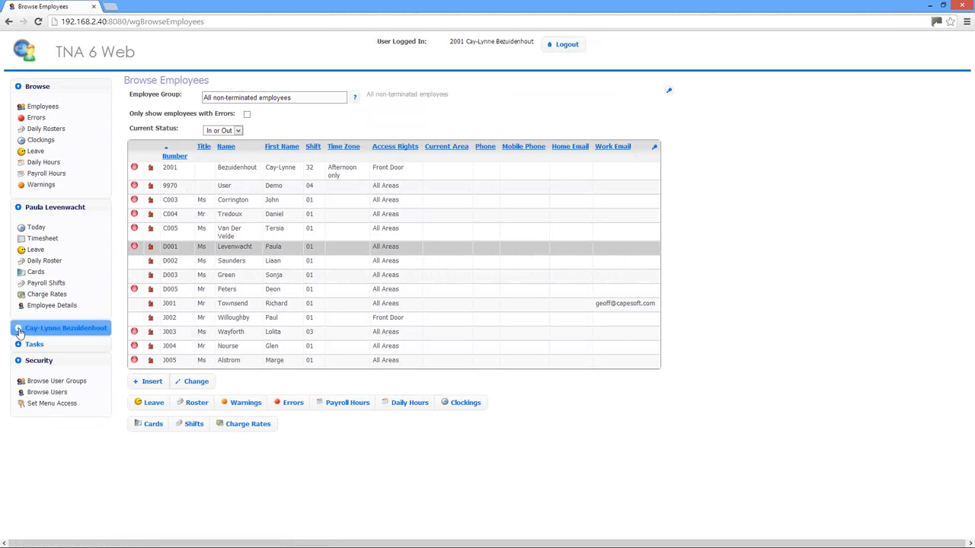
pyautogui.click(51, 329)
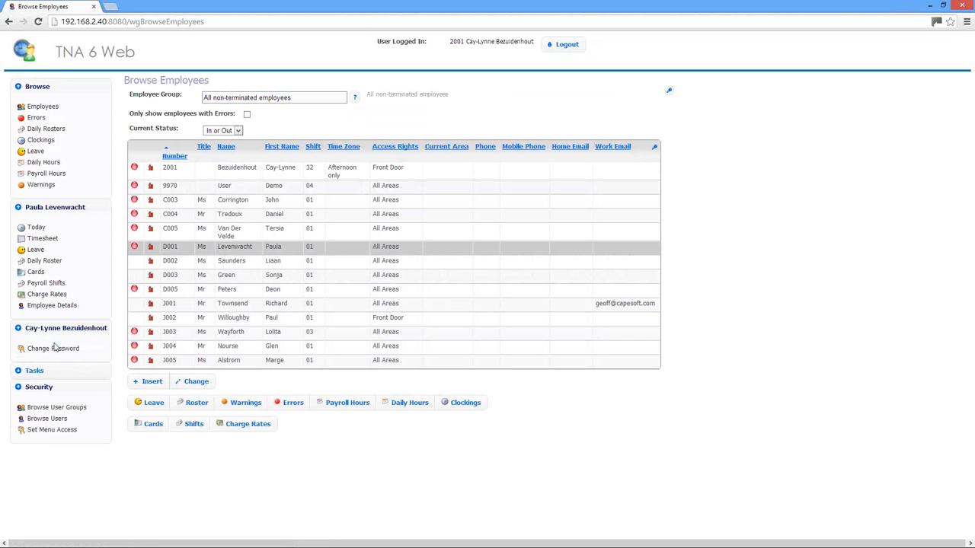
pyautogui.click(23, 376)
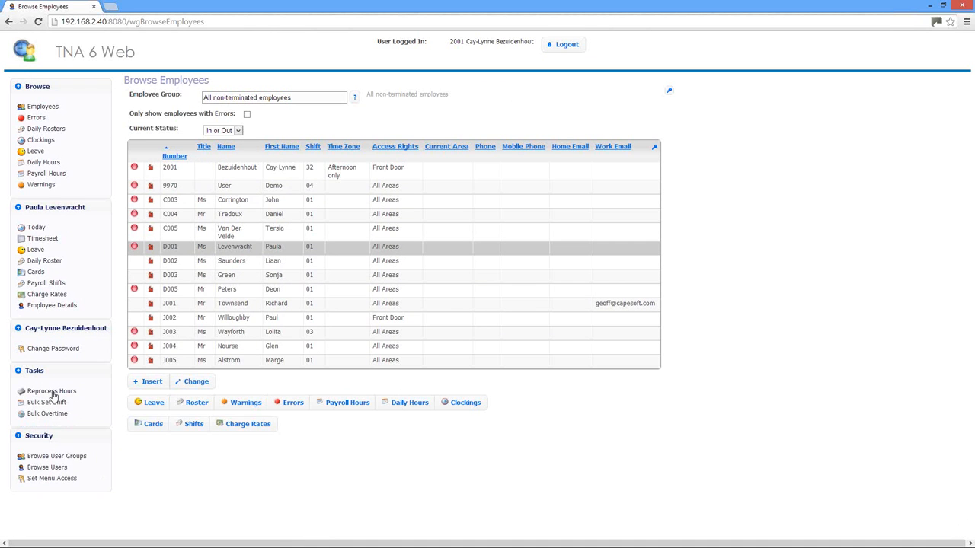